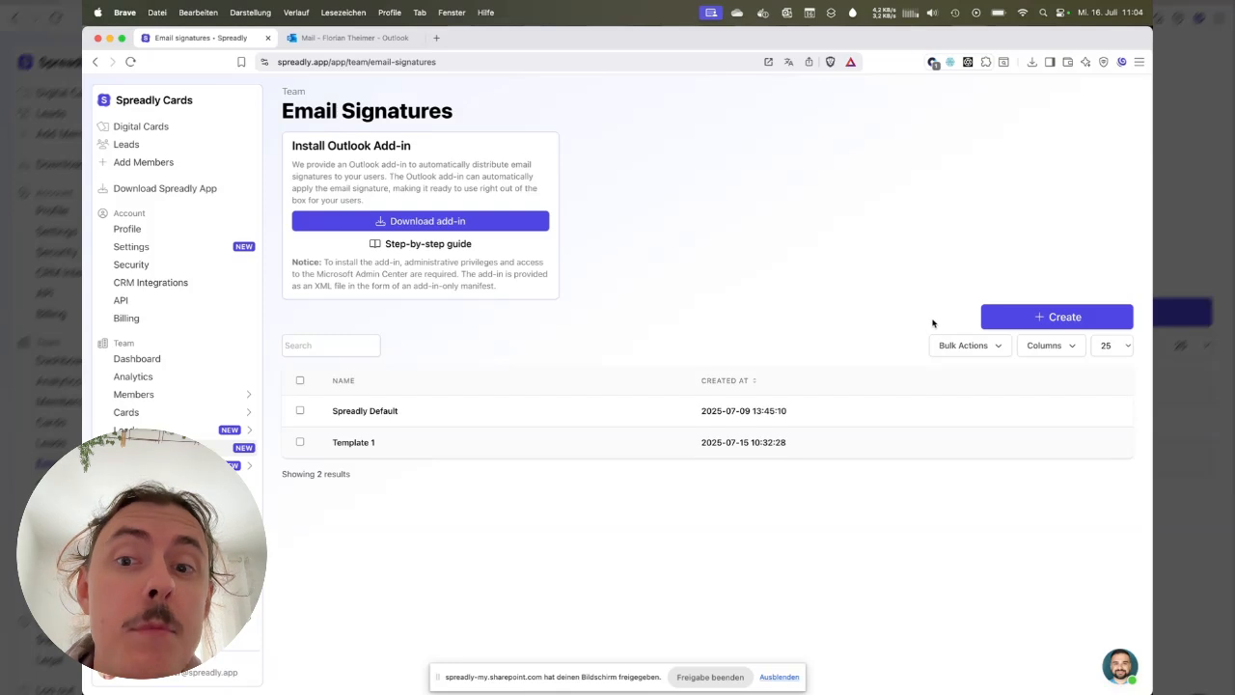
left_click(1065, 317)
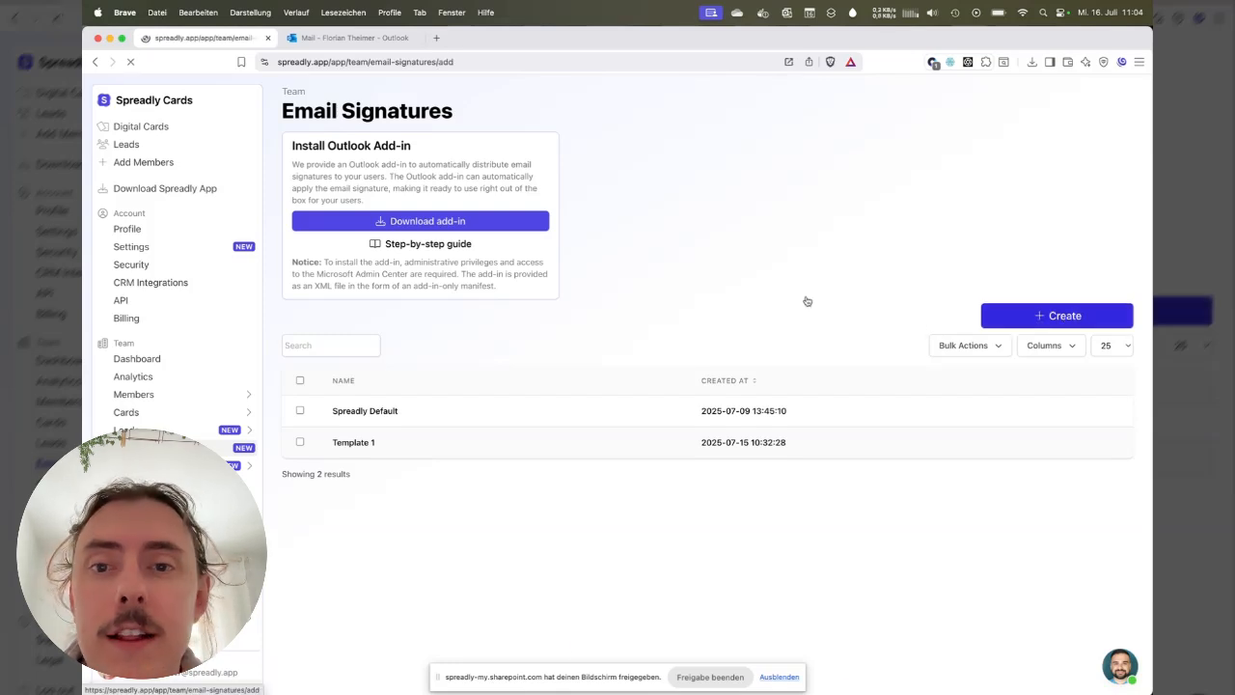
left_click(706, 157)
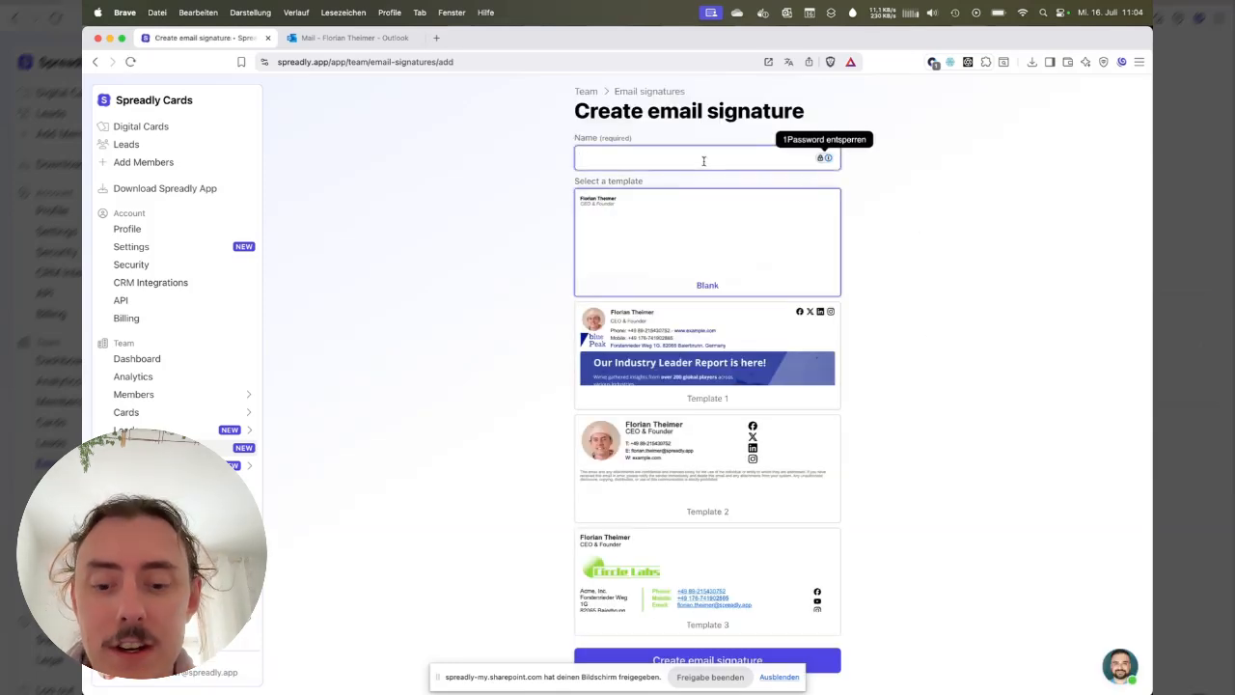
type("New Email Si")
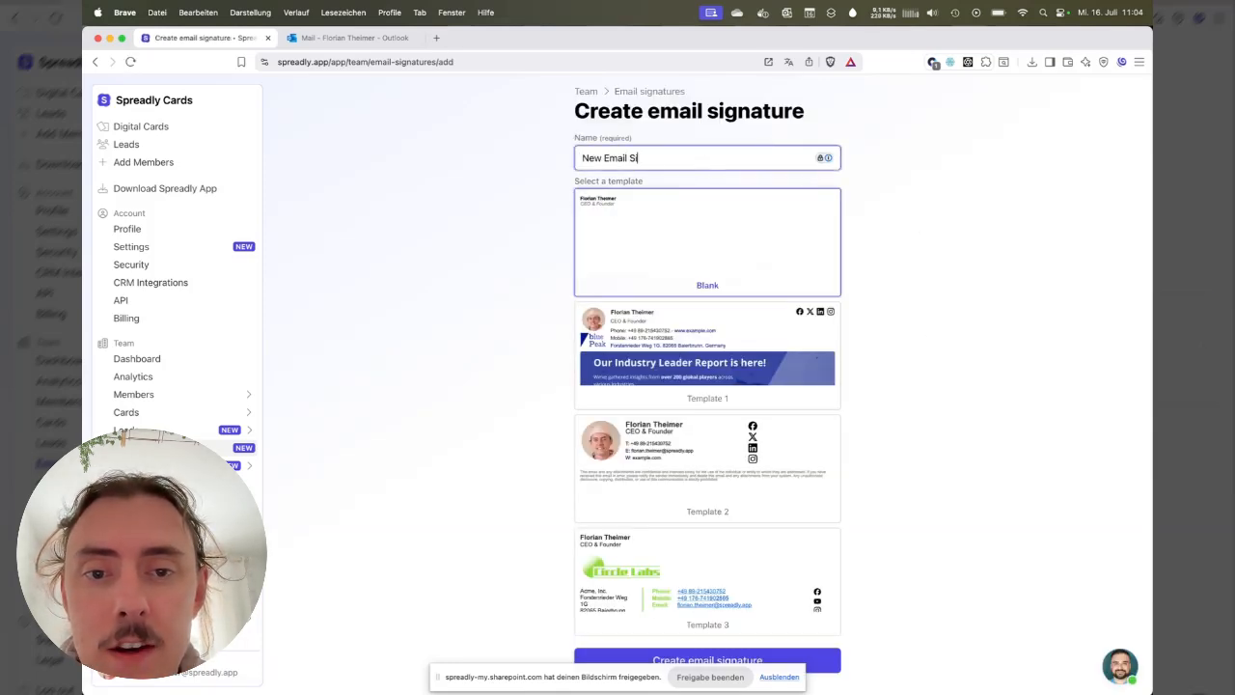
type("gnature")
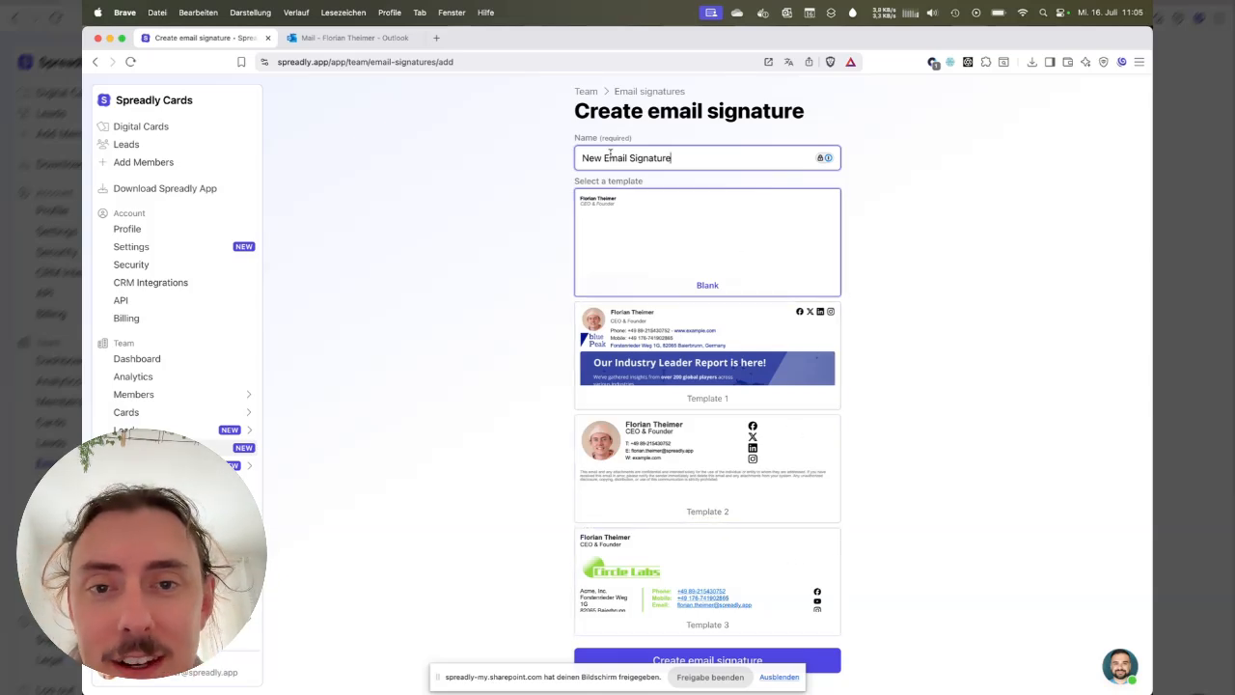
left_click(639, 92)
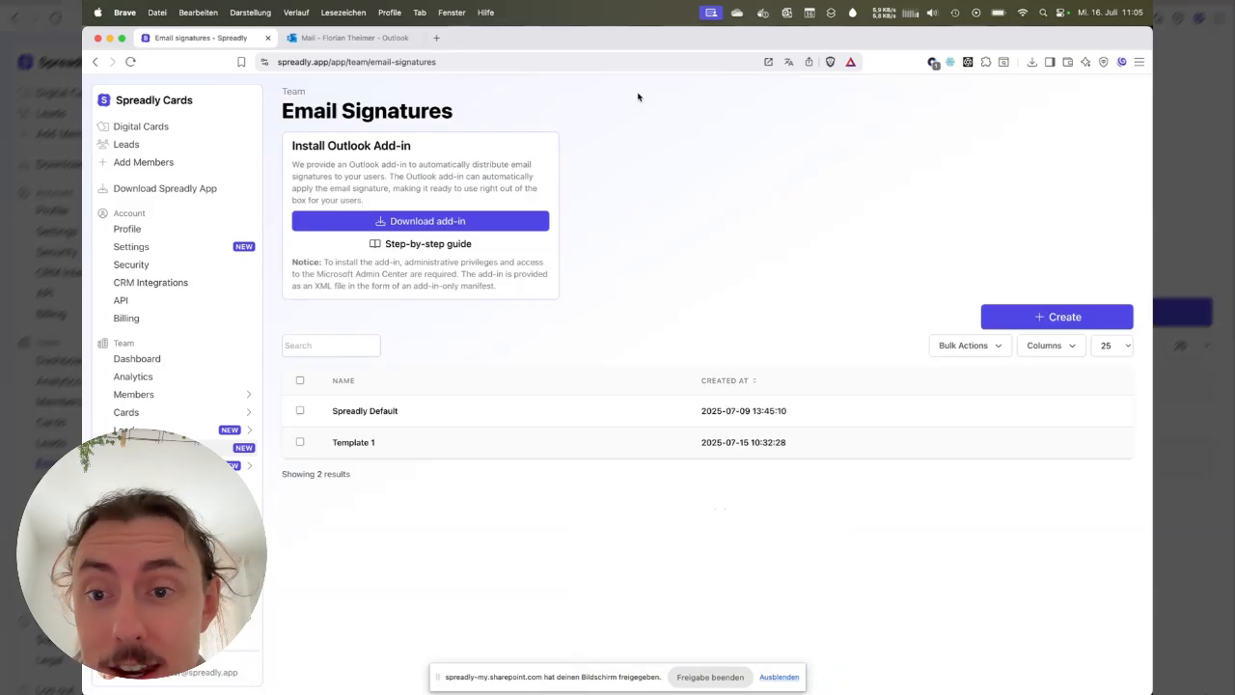
Open the Spreadly Default signature and enlarge its editing area until the whole template fits.
left_click(356, 413)
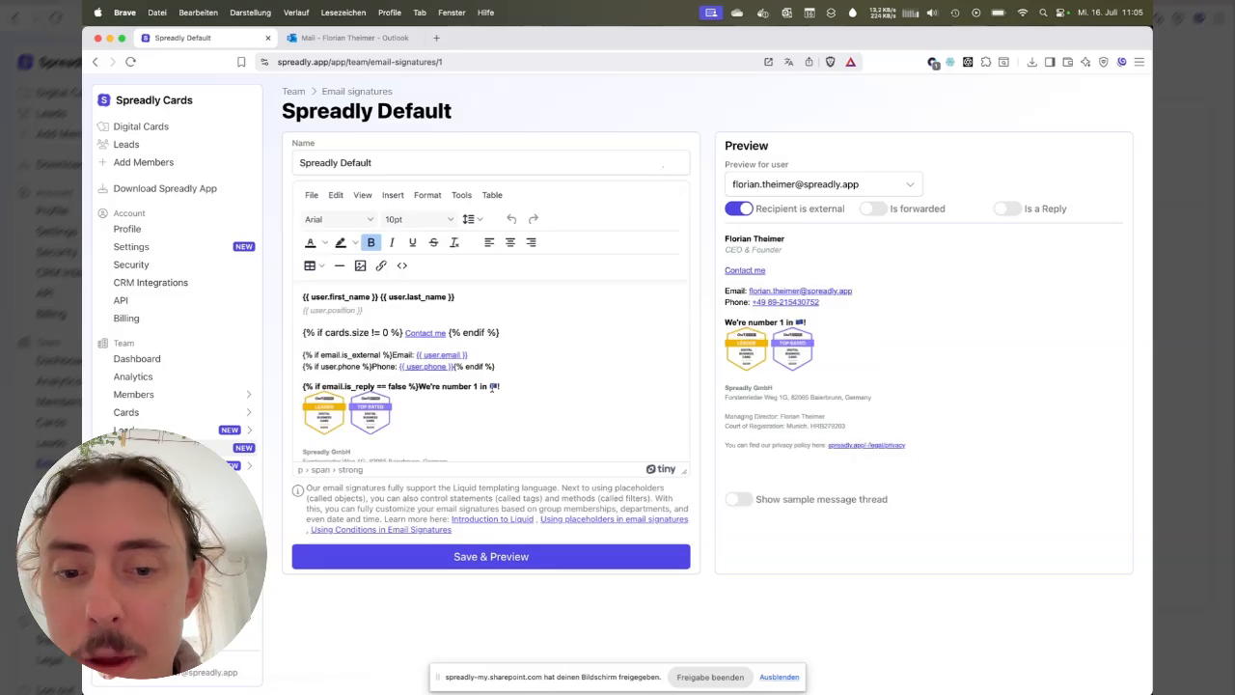
left_click_drag(684, 470, 685, 551)
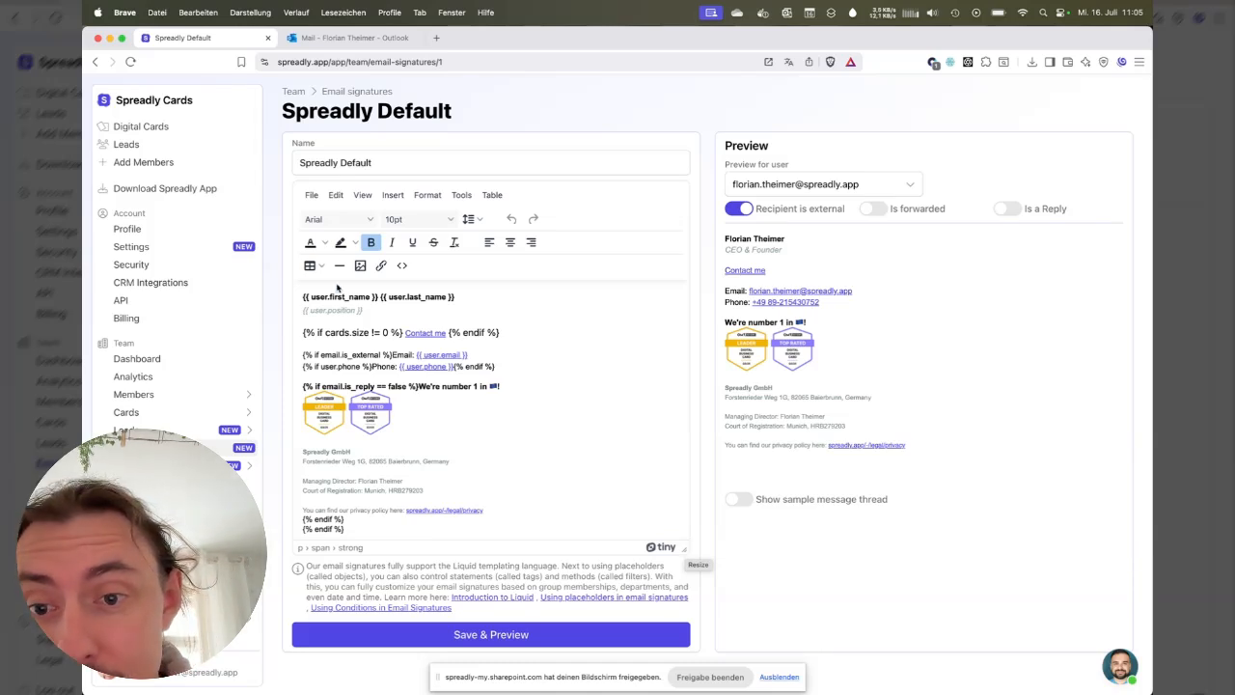
left_click(369, 310)
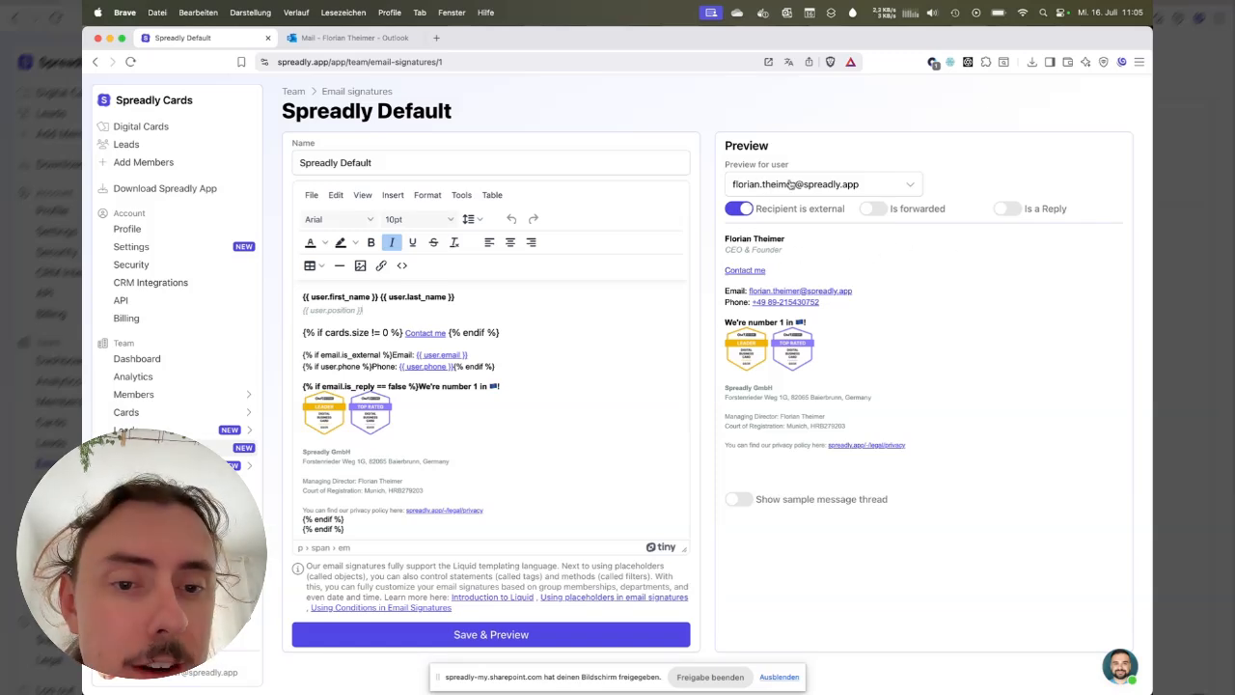
Remove first_name from the first placeholder and examine the user fields offered as suggestions.
double_click(358, 297)
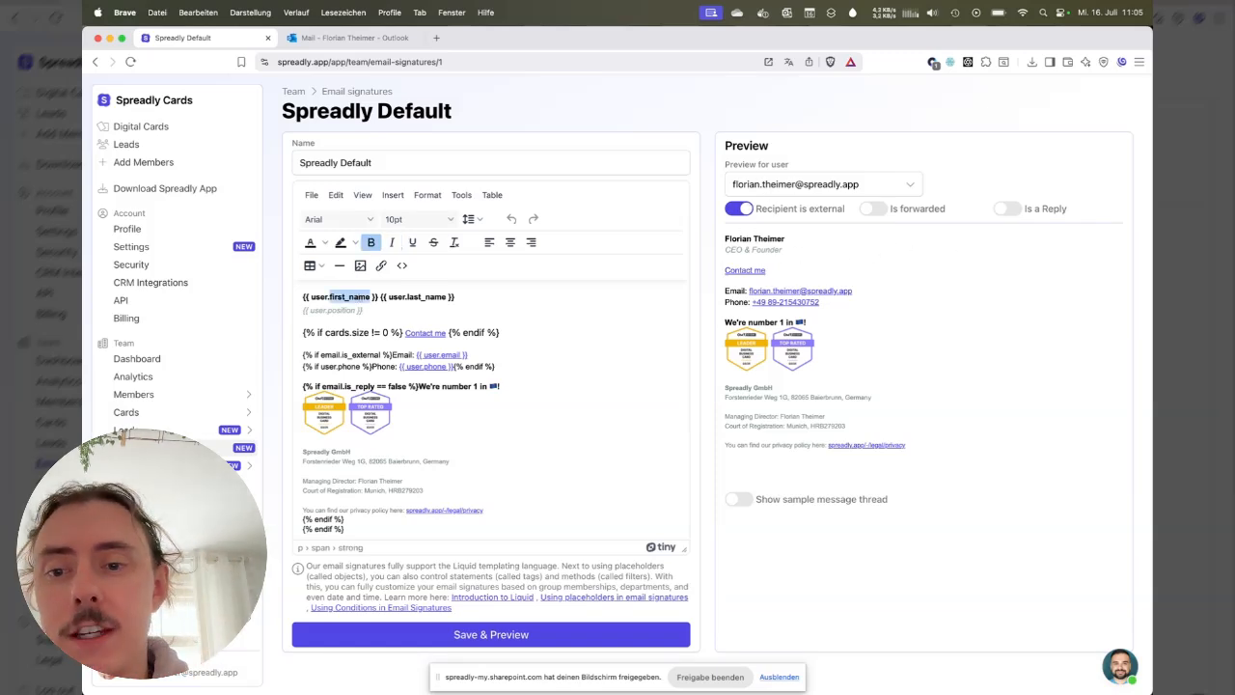
key("BackSpace")
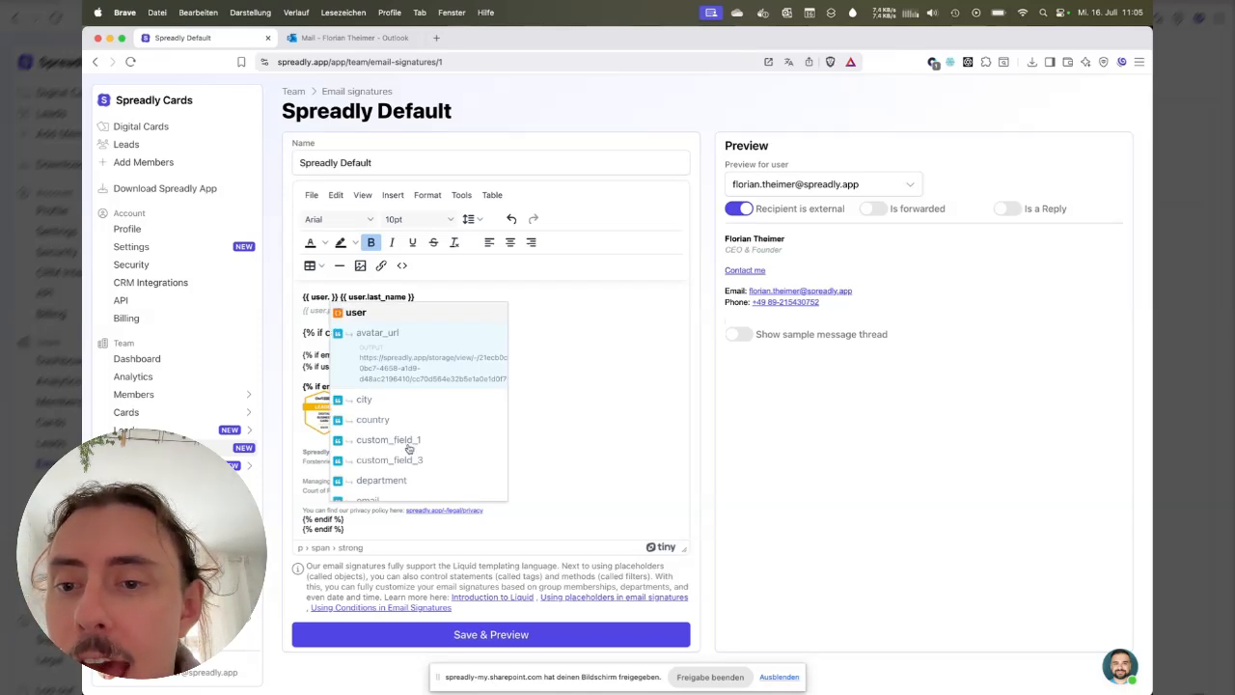
scroll(423, 430, "down", 5)
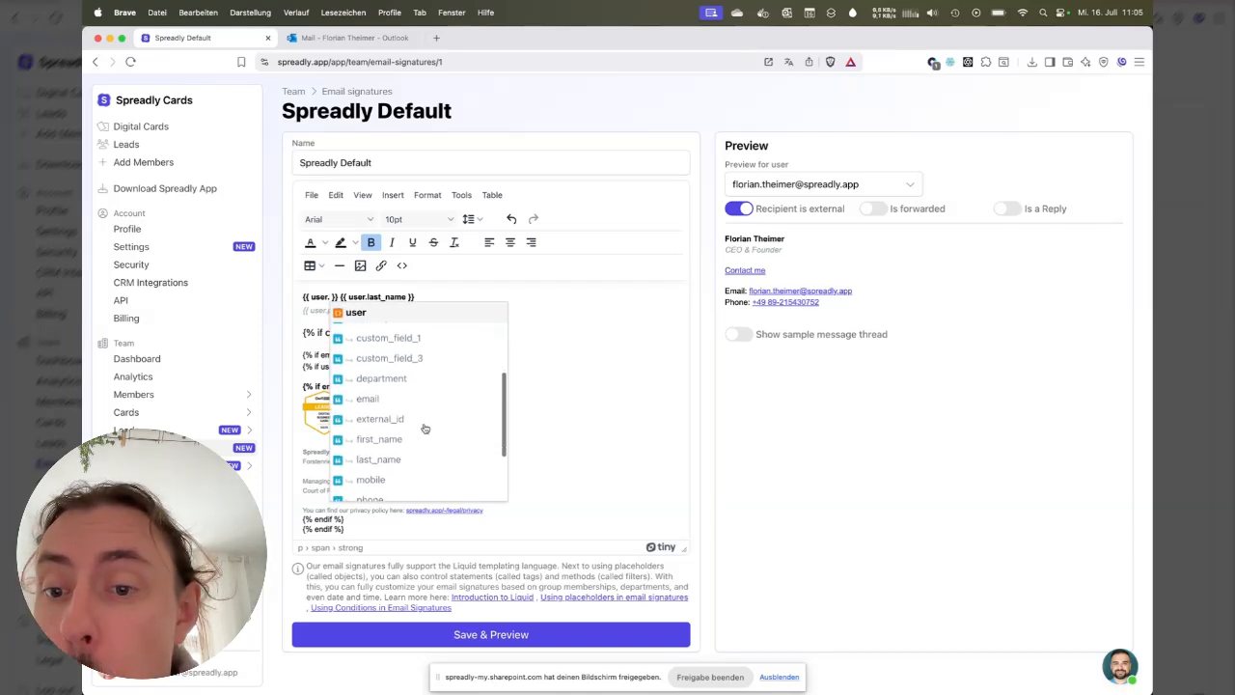
scroll(423, 427, "down", 3)
scroll(422, 427, "up", 8)
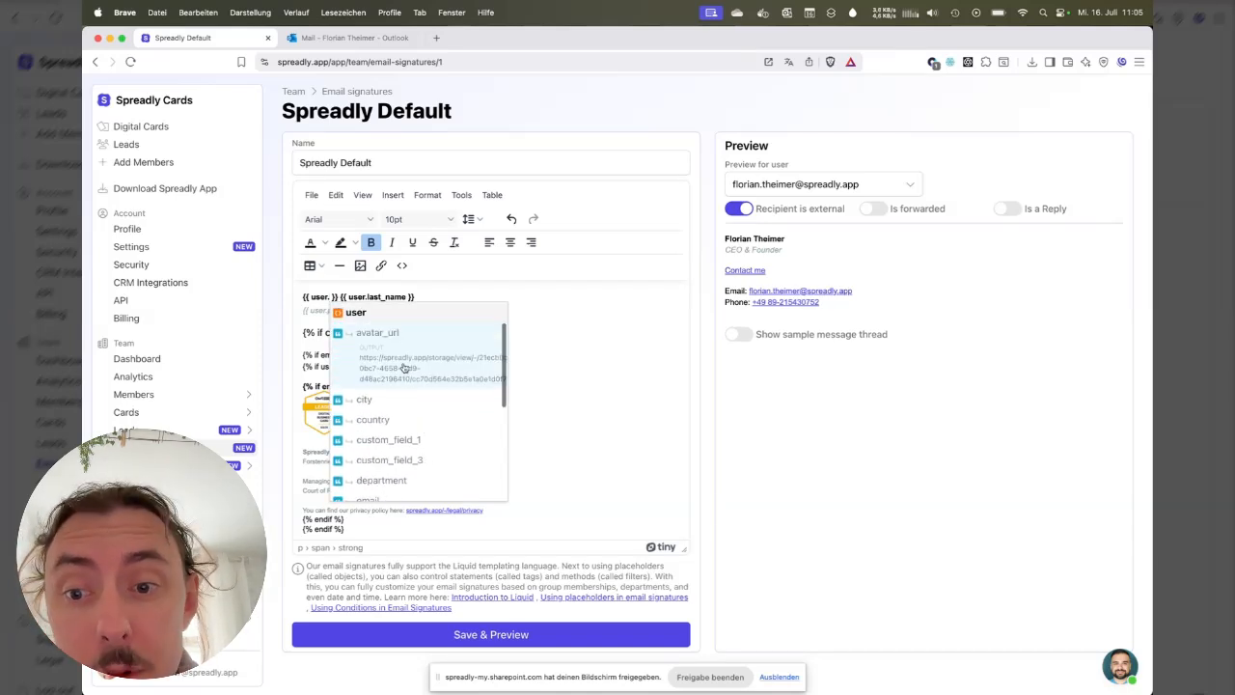
scroll(389, 408, "down", 2)
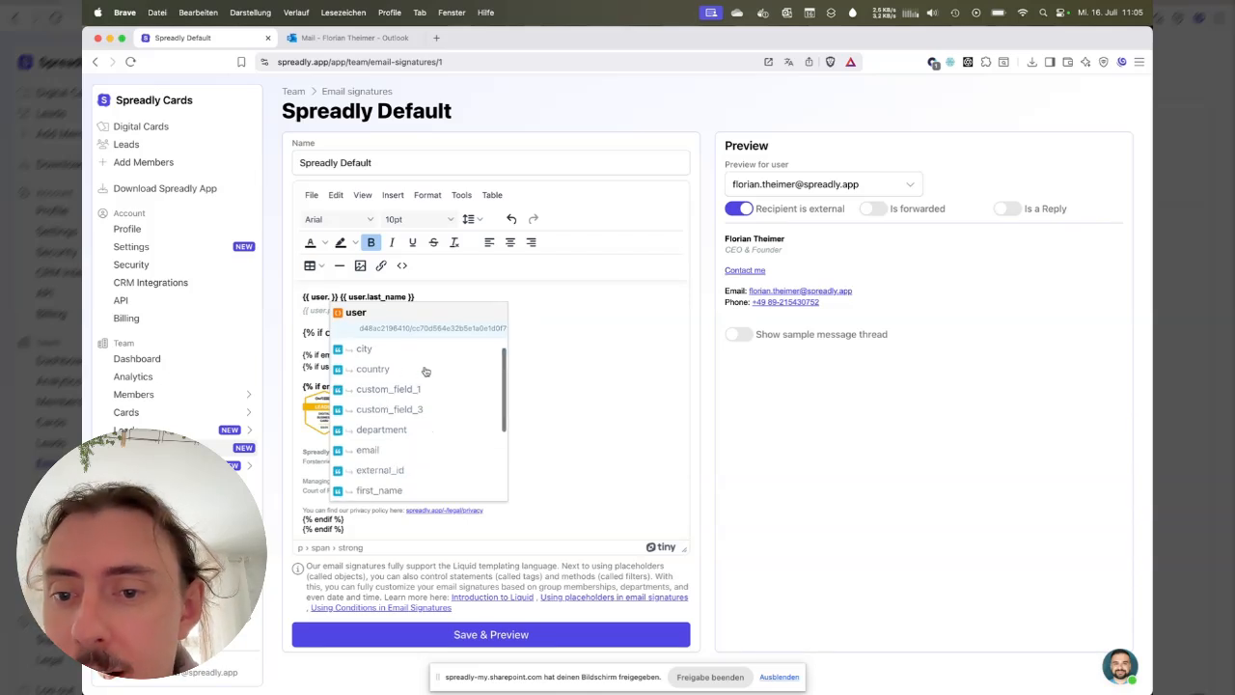
scroll(426, 370, "down", 3)
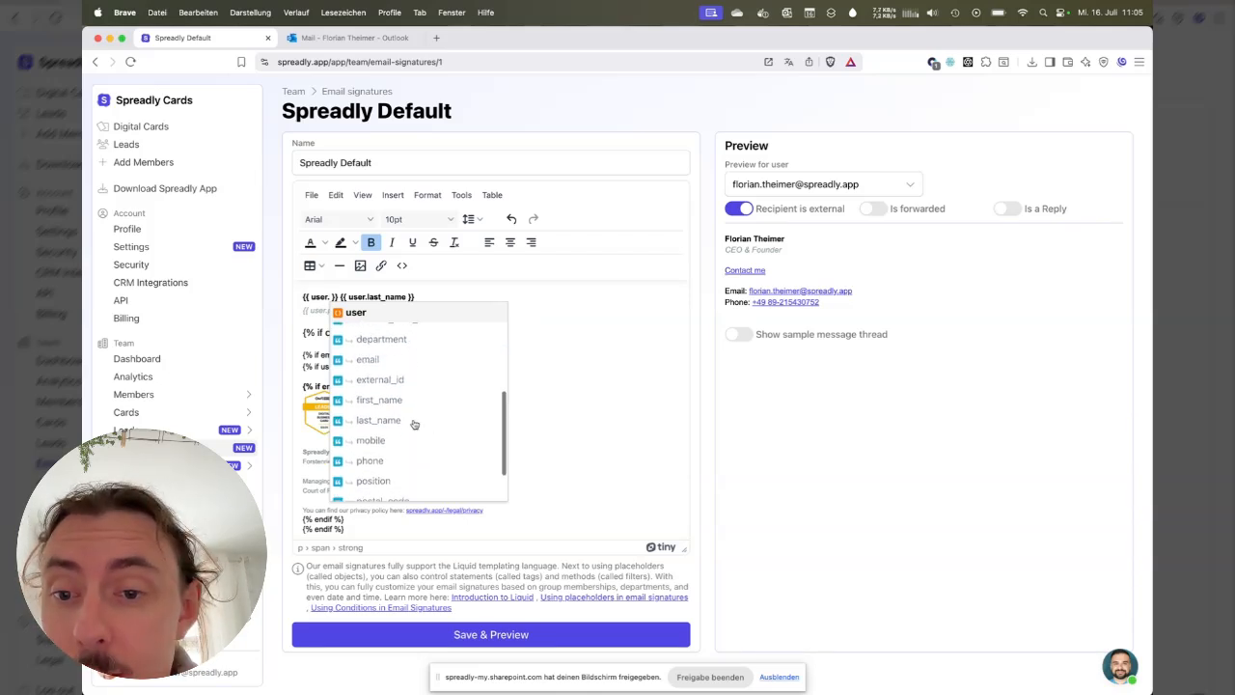
scroll(413, 425, "down", 1)
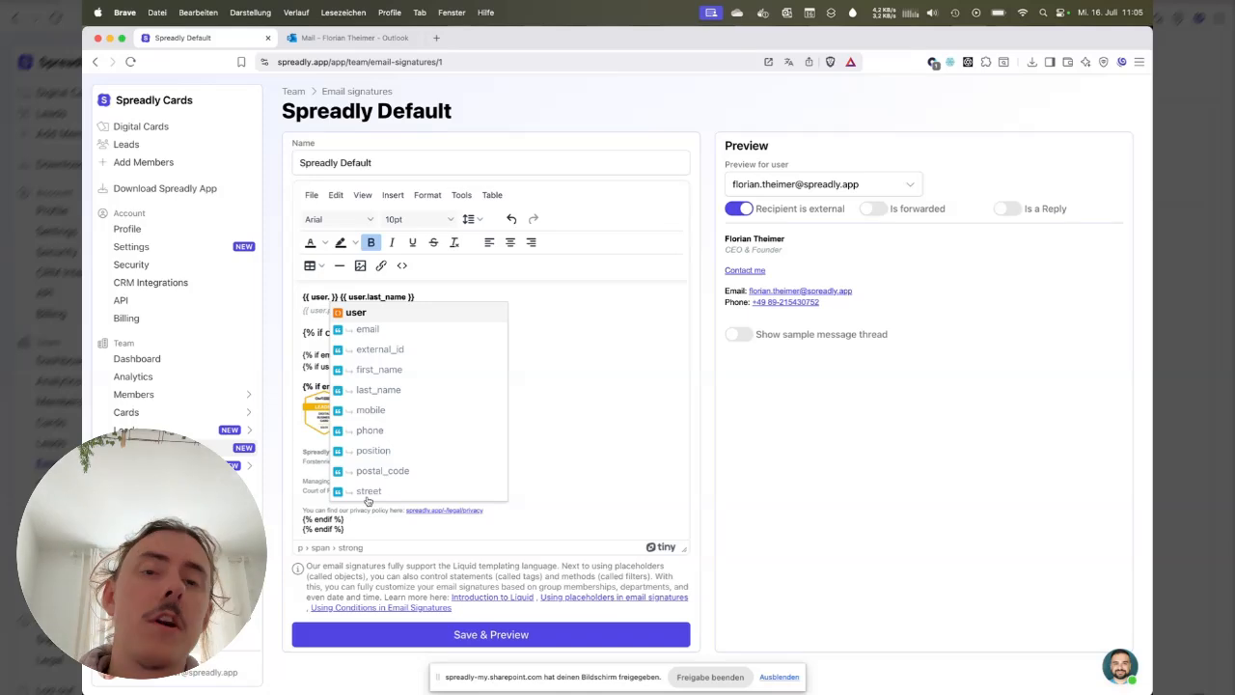
Clear the rest of the first placeholder and examine the top-level objects offered, such as groups and now.
key("BackSpace")
key("BackSpace")
key("BackSpace")
key("BackSpace")
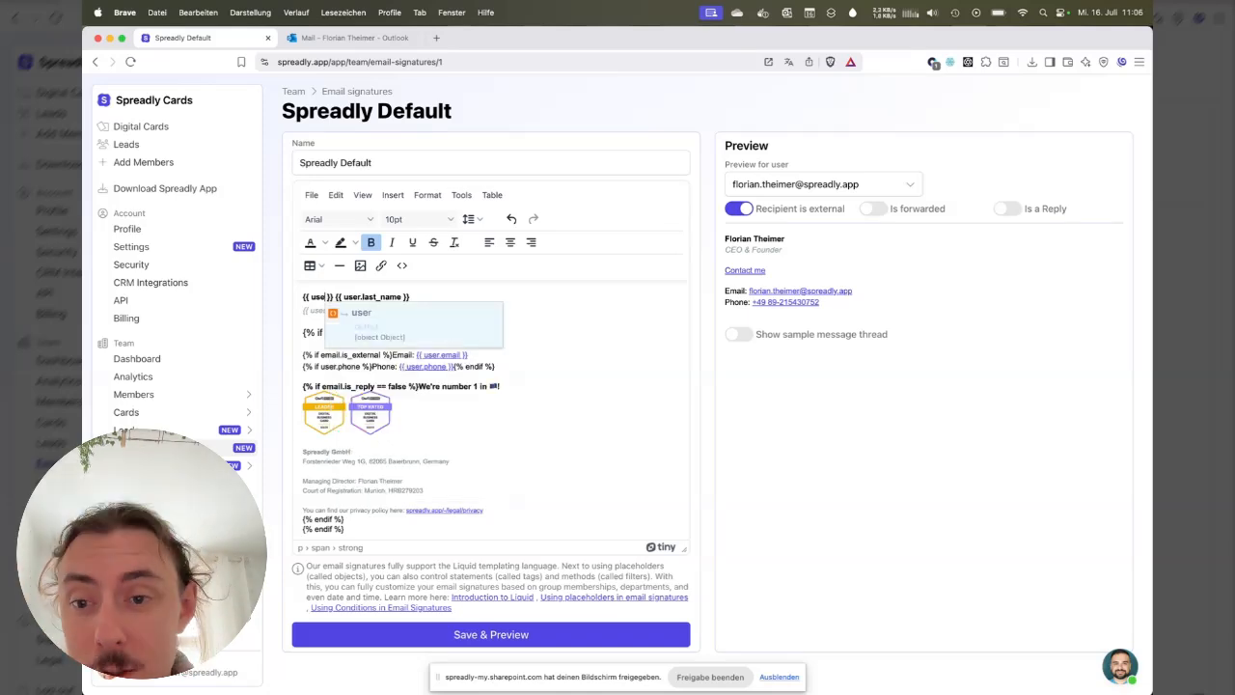
key("BackSpace")
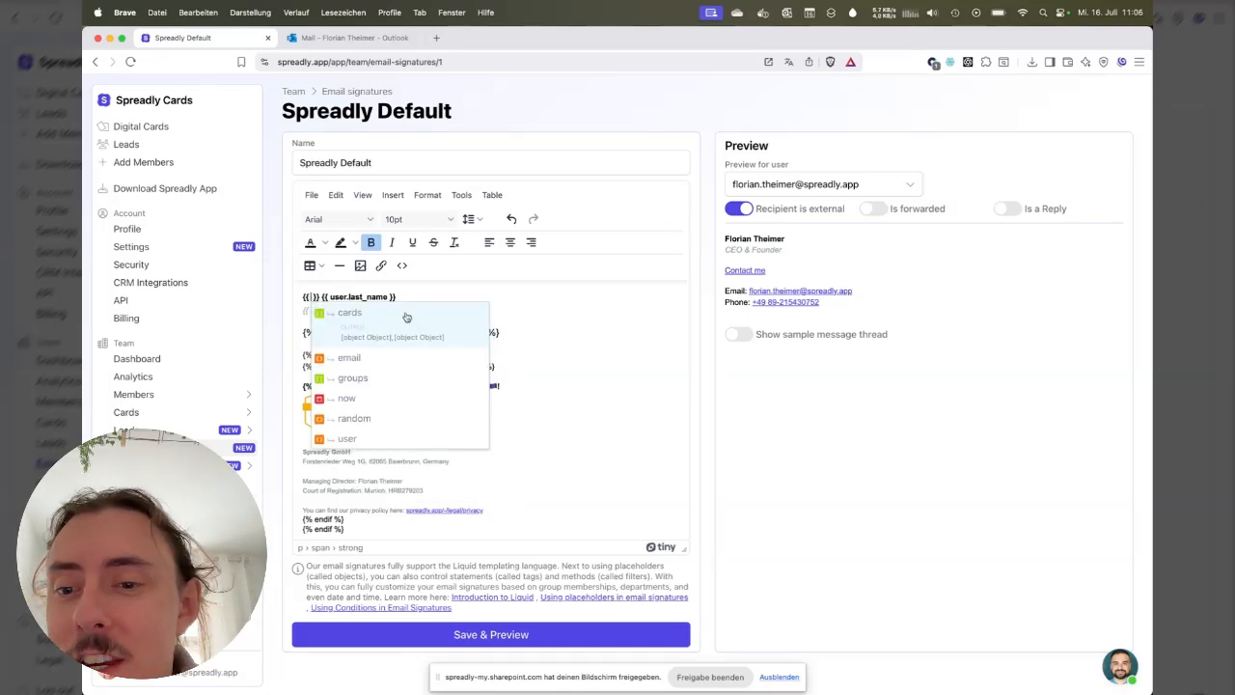
mouse_move(375, 379)
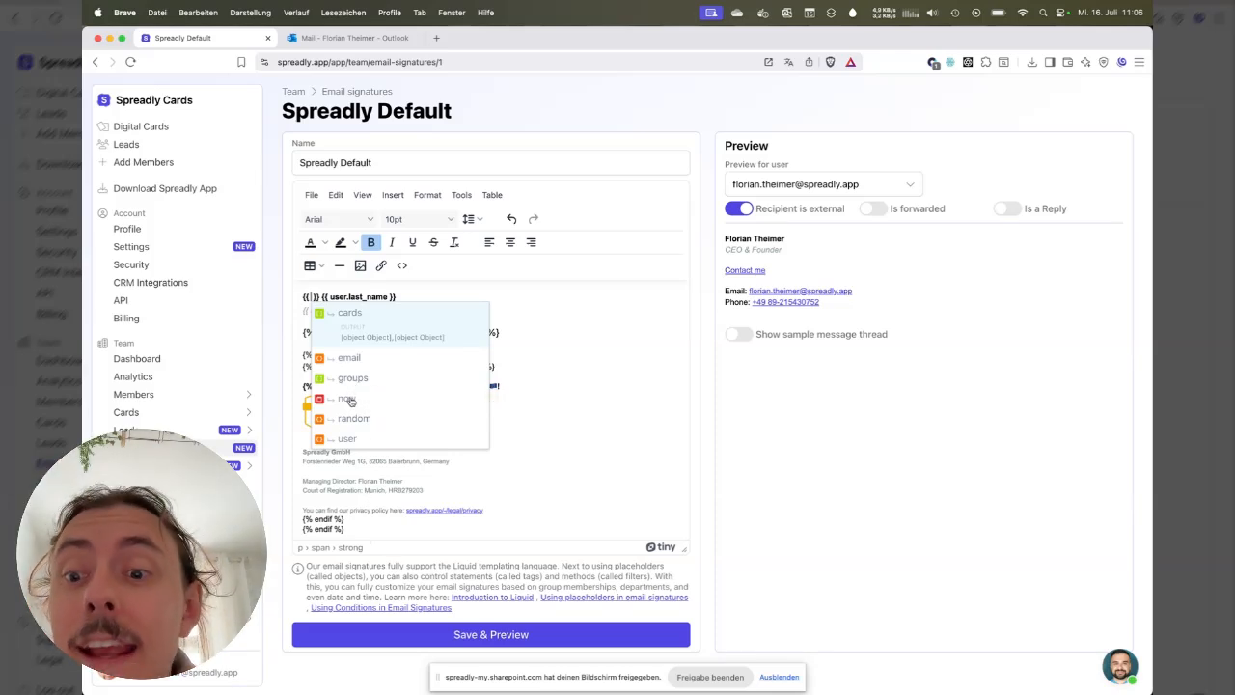
mouse_move(349, 401)
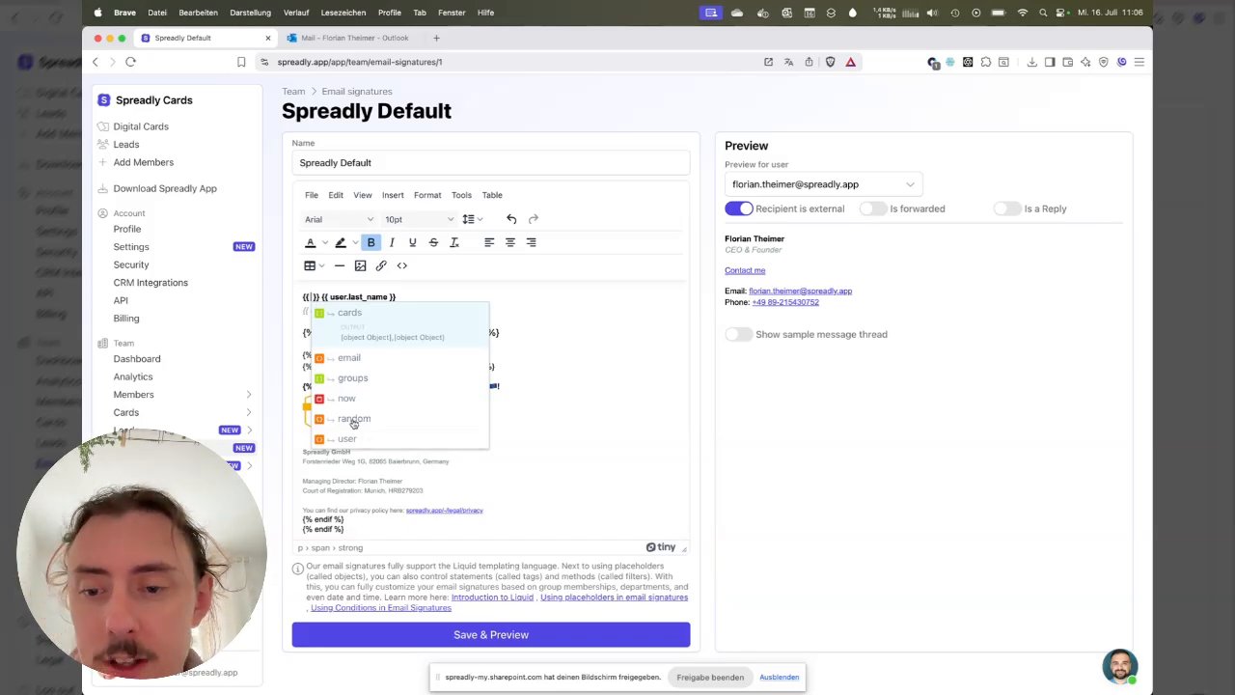
Fill the empty first placeholder with user.first_name.
type("user")
type(".first_name")
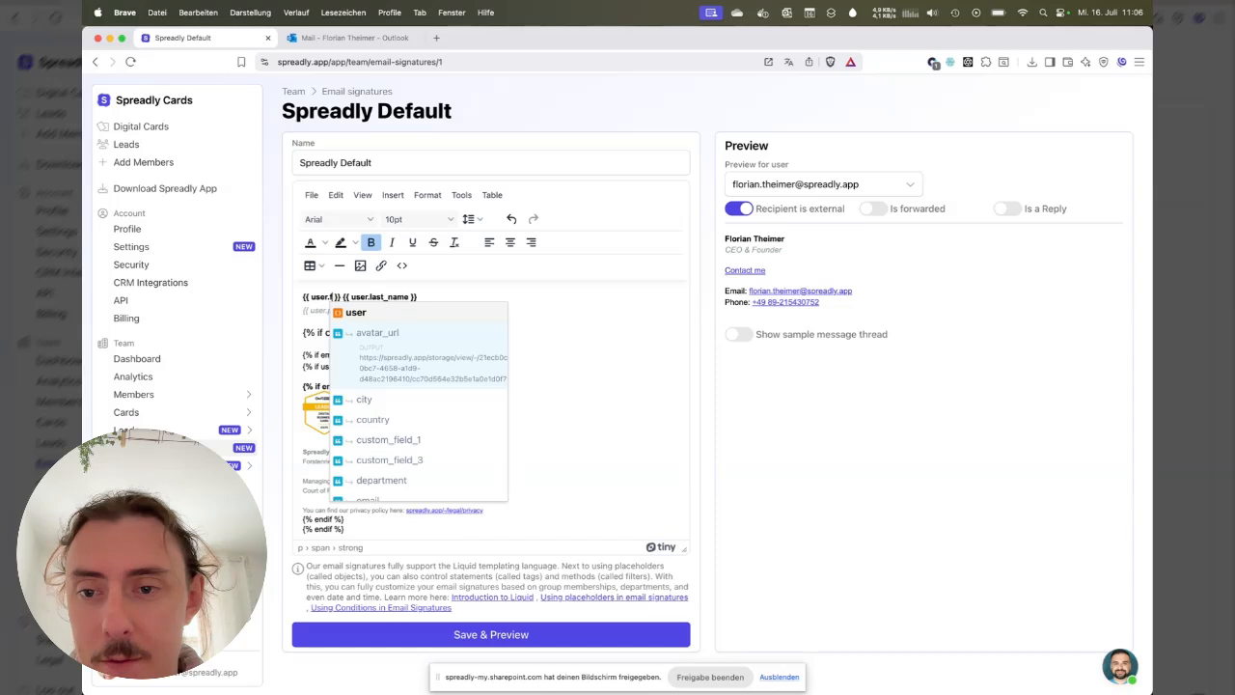
scroll(476, 326, "down", 1)
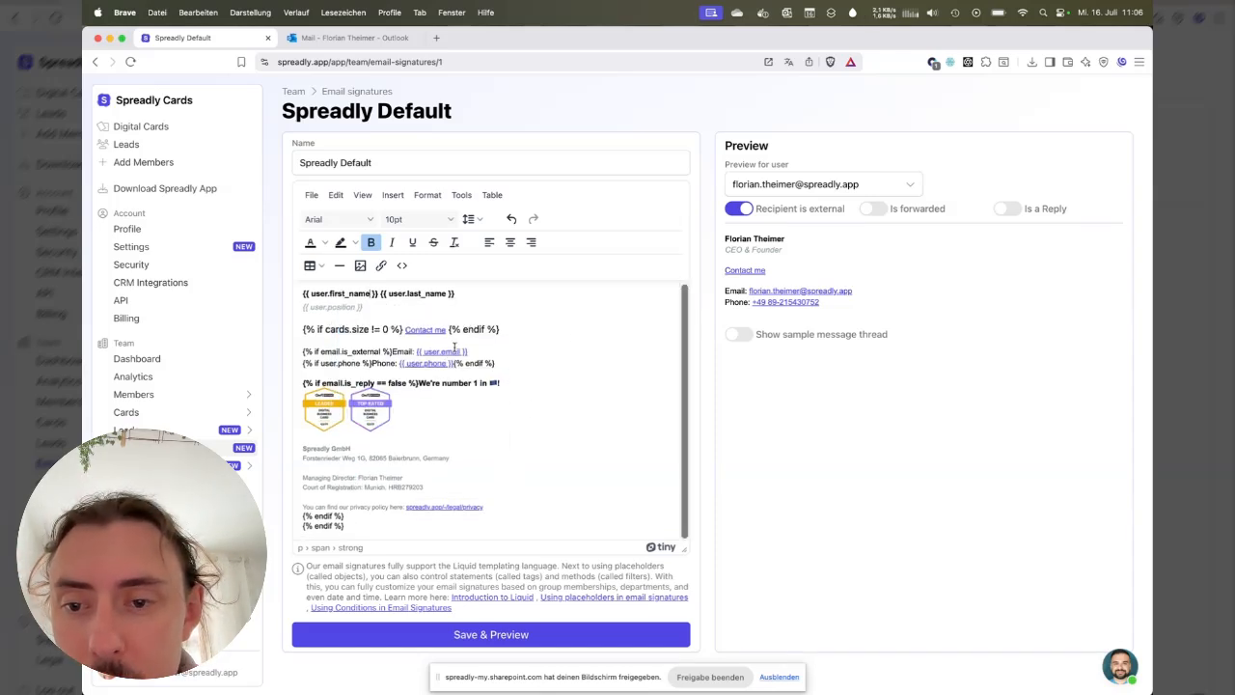
left_click(304, 351)
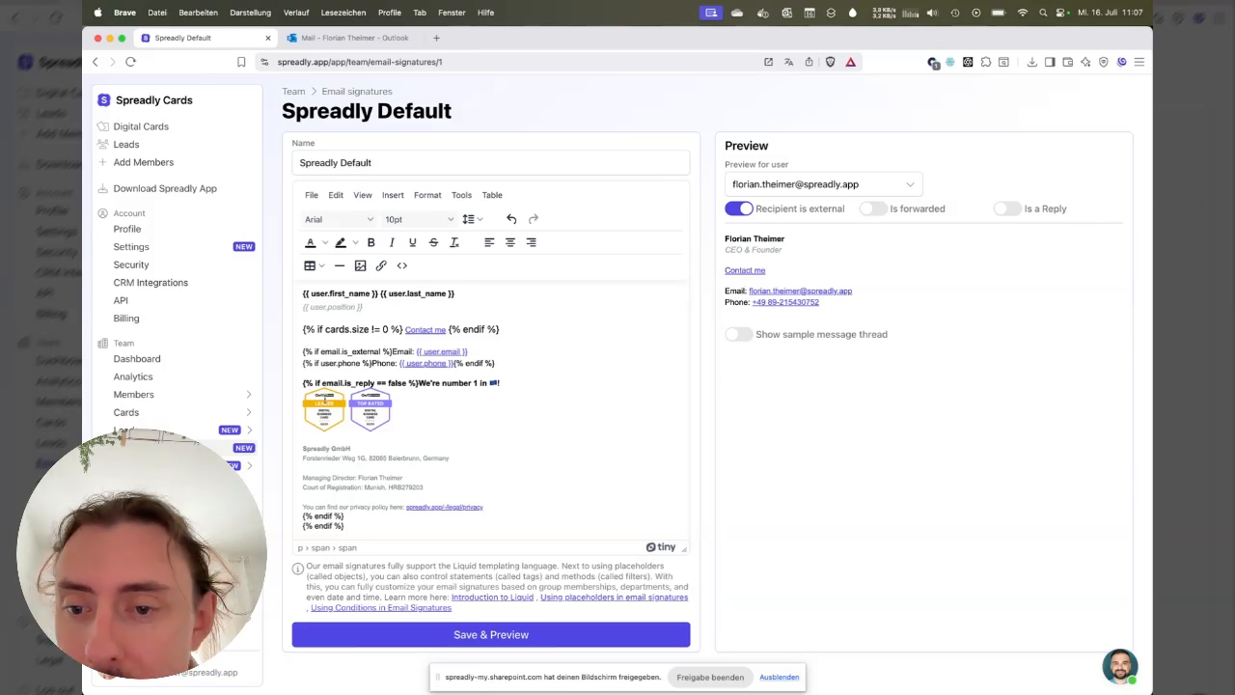
scroll(324, 393, "down", 1)
scroll(324, 392, "up", 1)
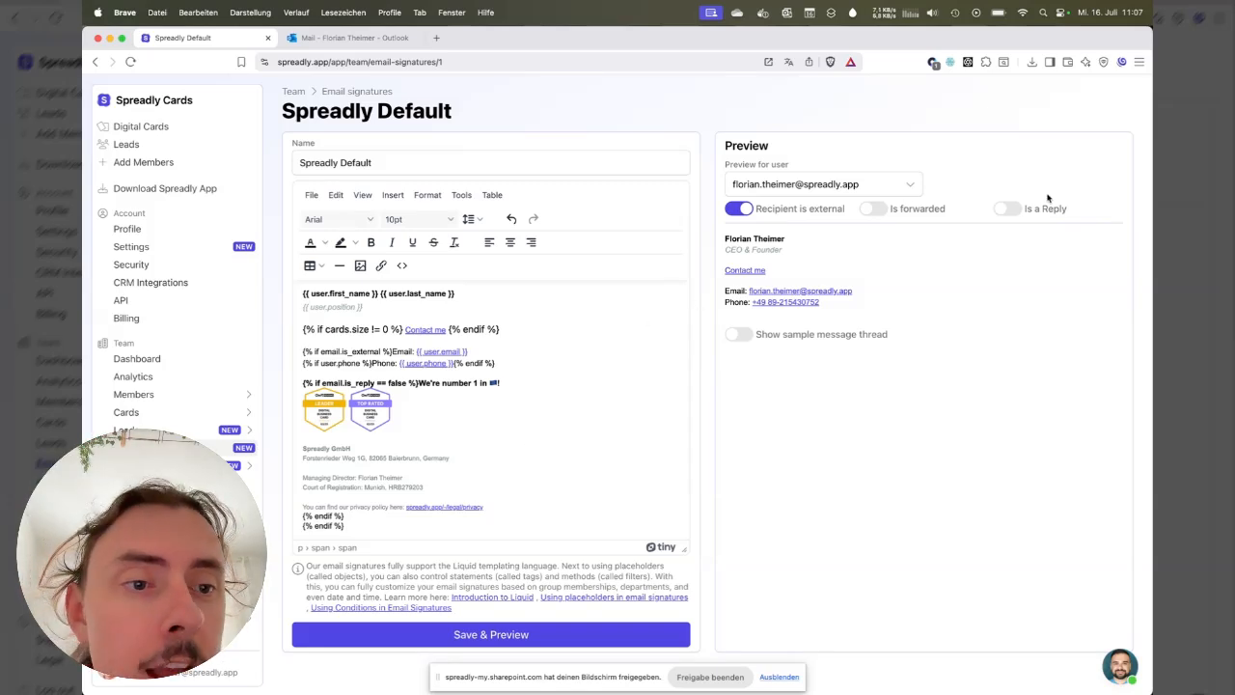
Show the sample message thread in the preview and compare the signature with the reply option on and off.
left_click(744, 335)
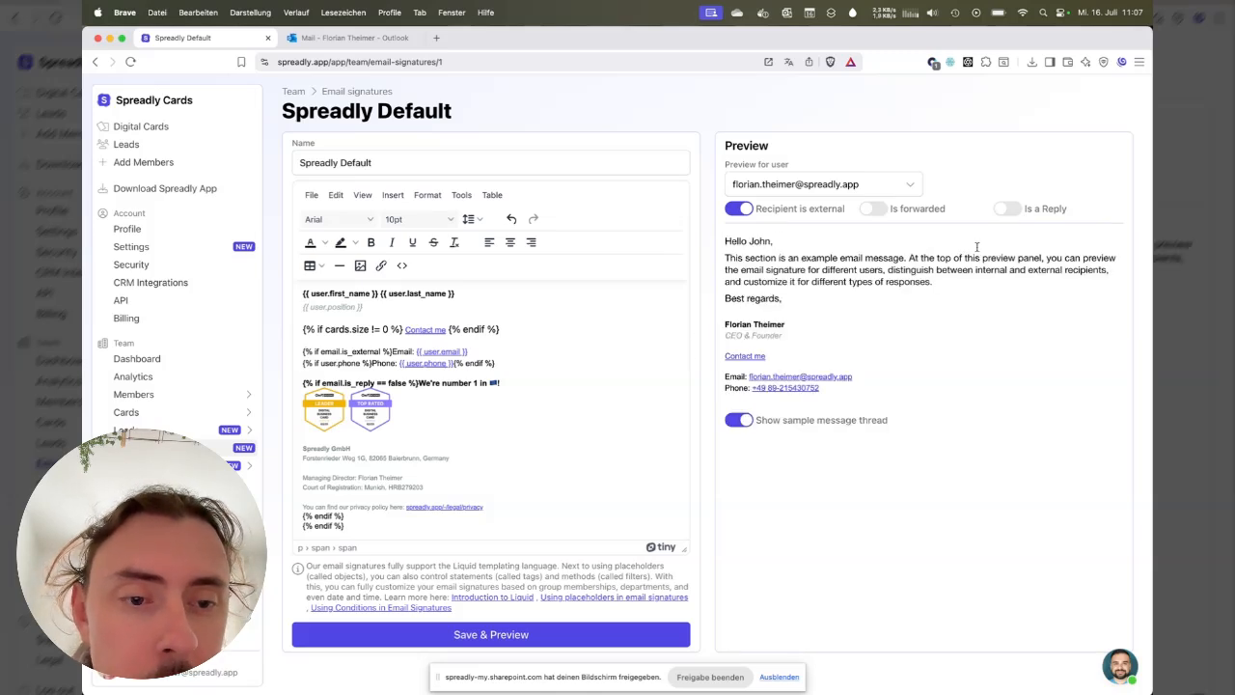
left_click(1050, 206)
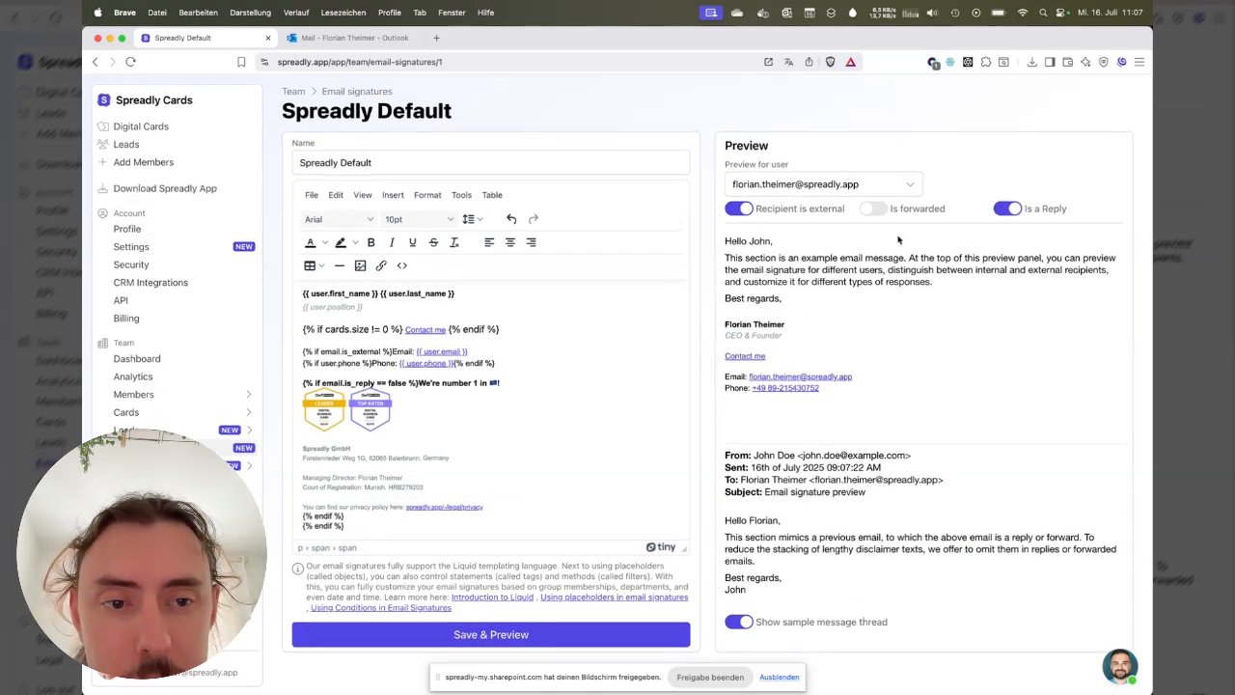
left_click(1009, 208)
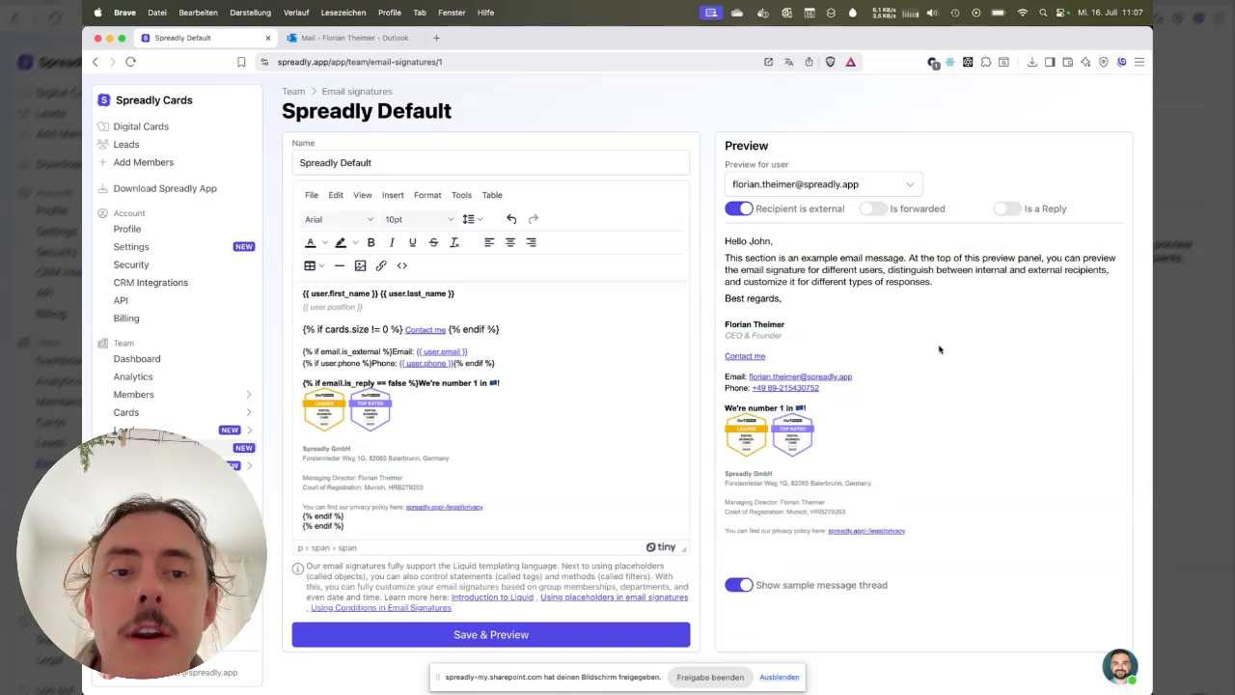
Search for another team member and preview the signature for that user.
left_click(832, 187)
type("lucas")
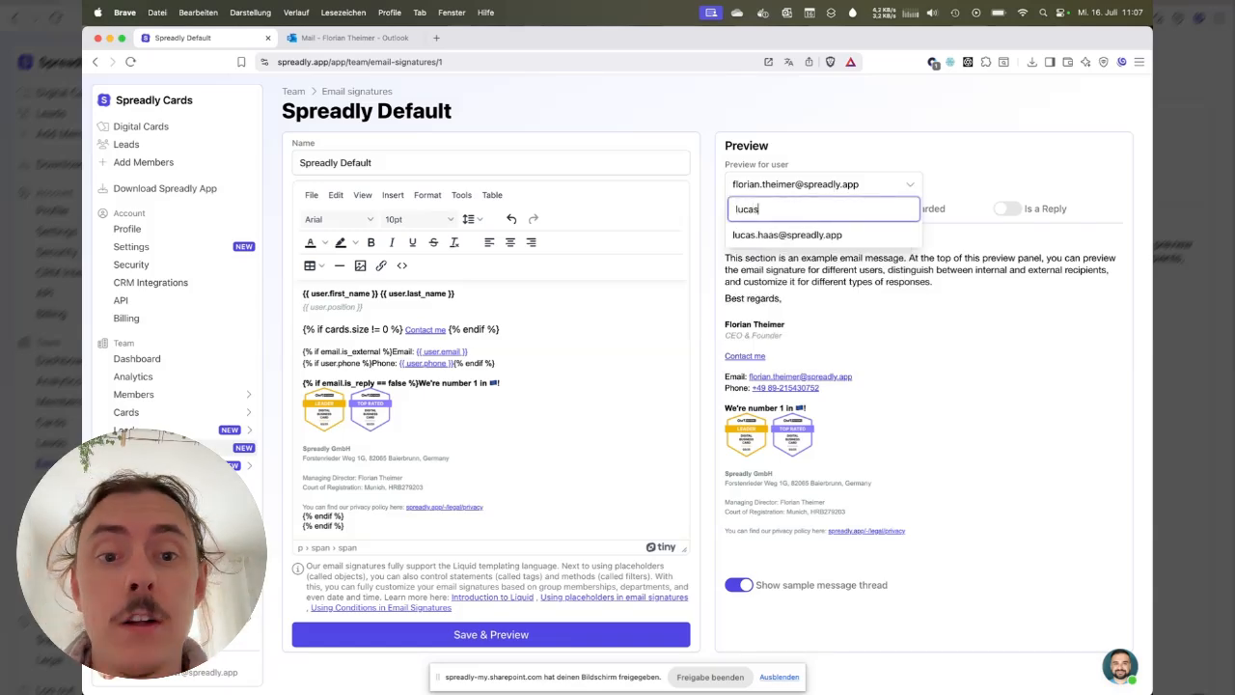
left_click(787, 235)
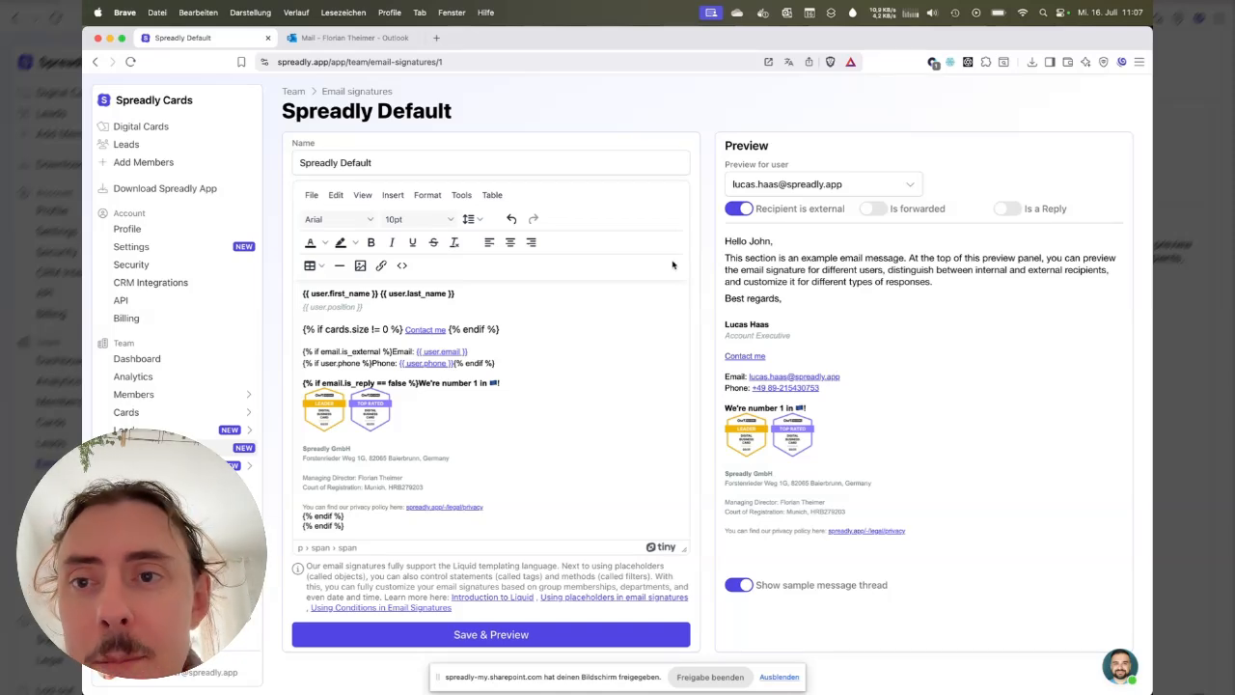
Start a new message in Outlook and apply the Spreadly Default signature through the Spreadly add-in.
left_click(355, 38)
left_click(147, 136)
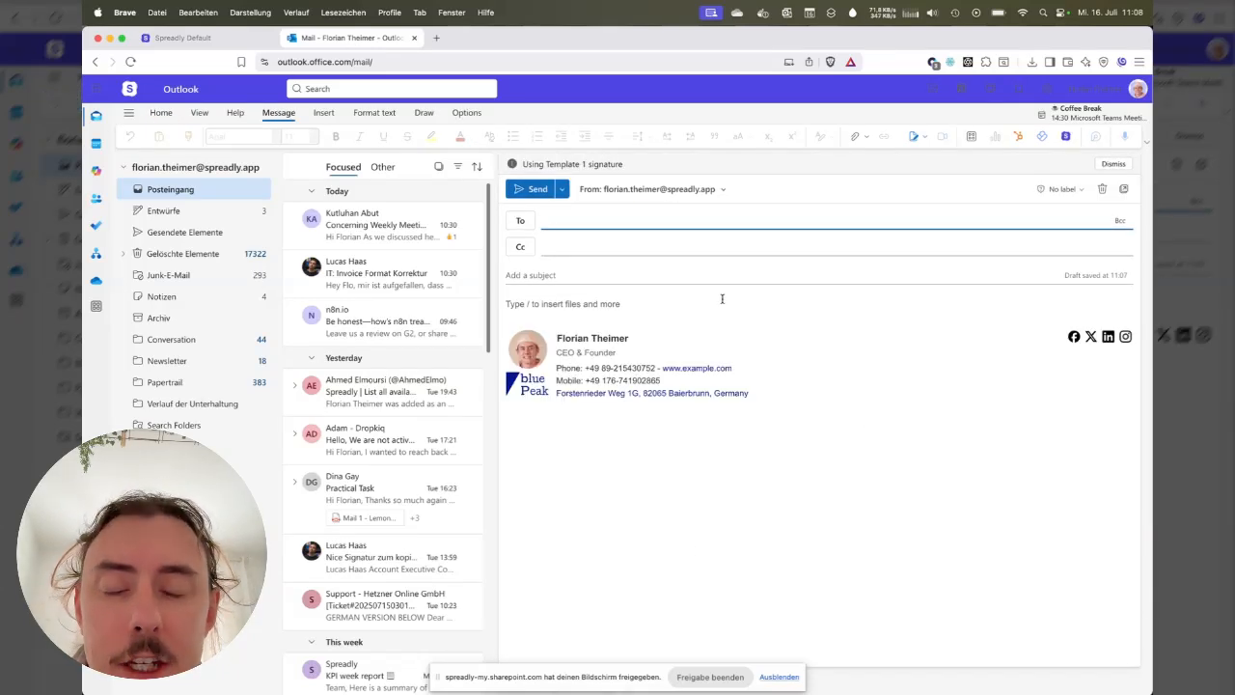
left_click(1064, 136)
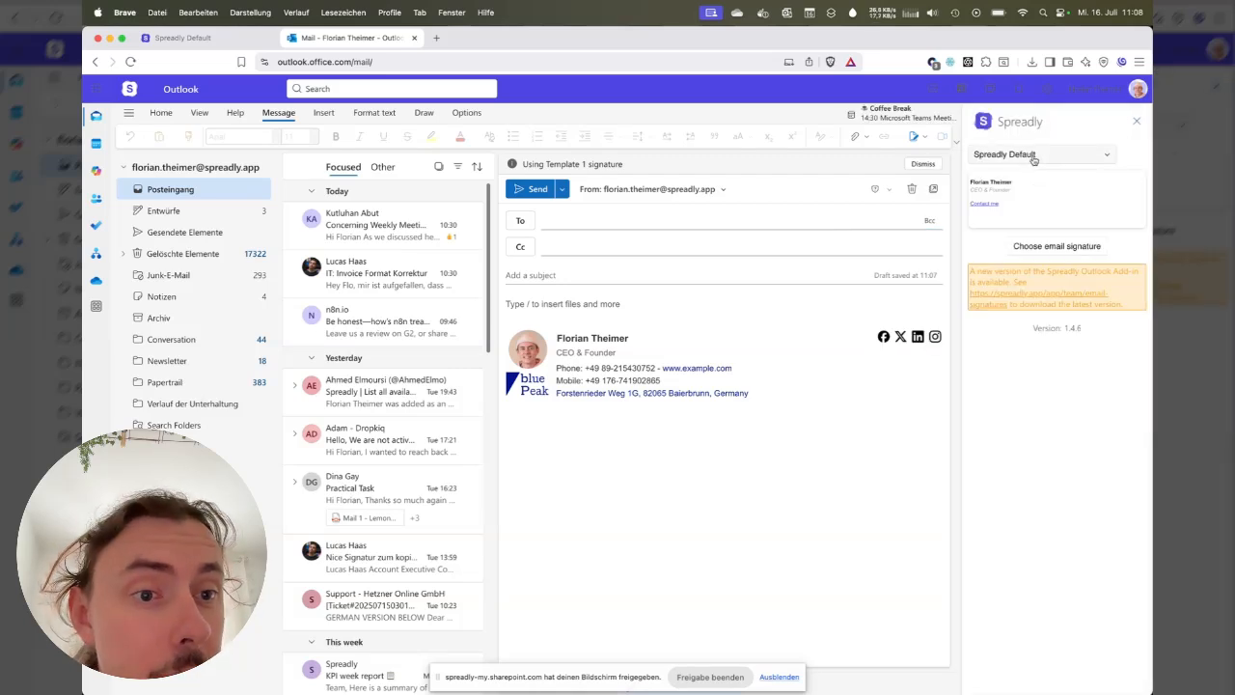
left_click(1061, 247)
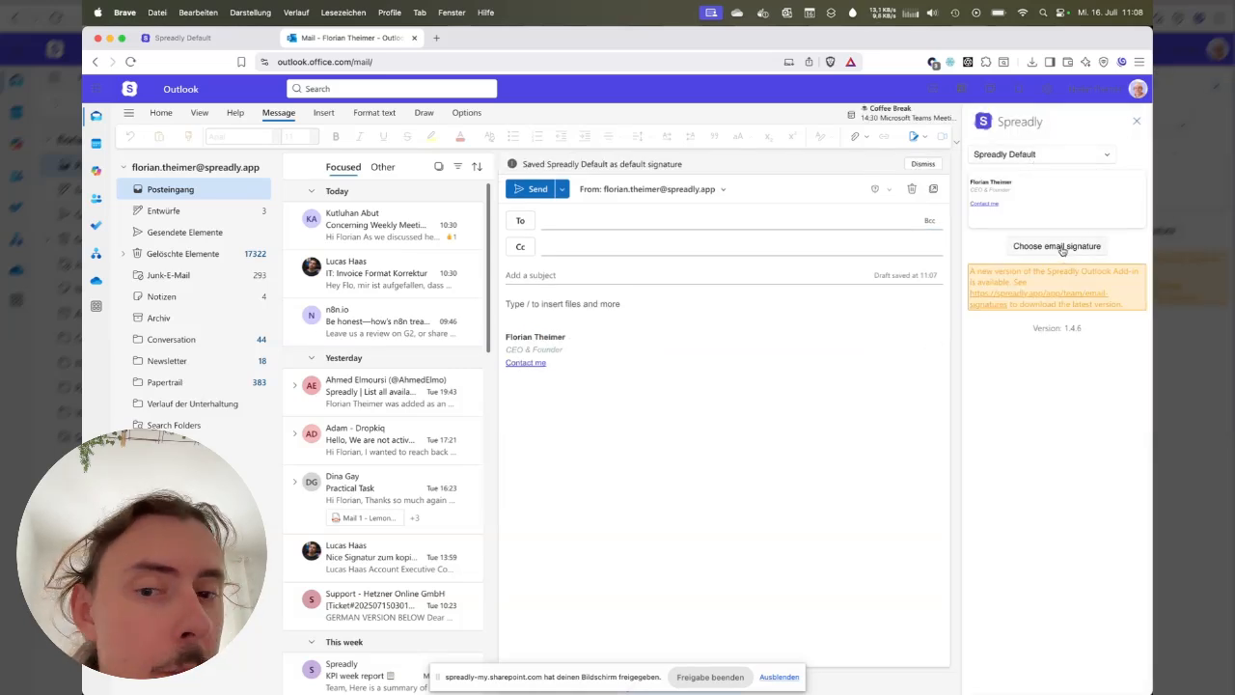
left_click(1135, 128)
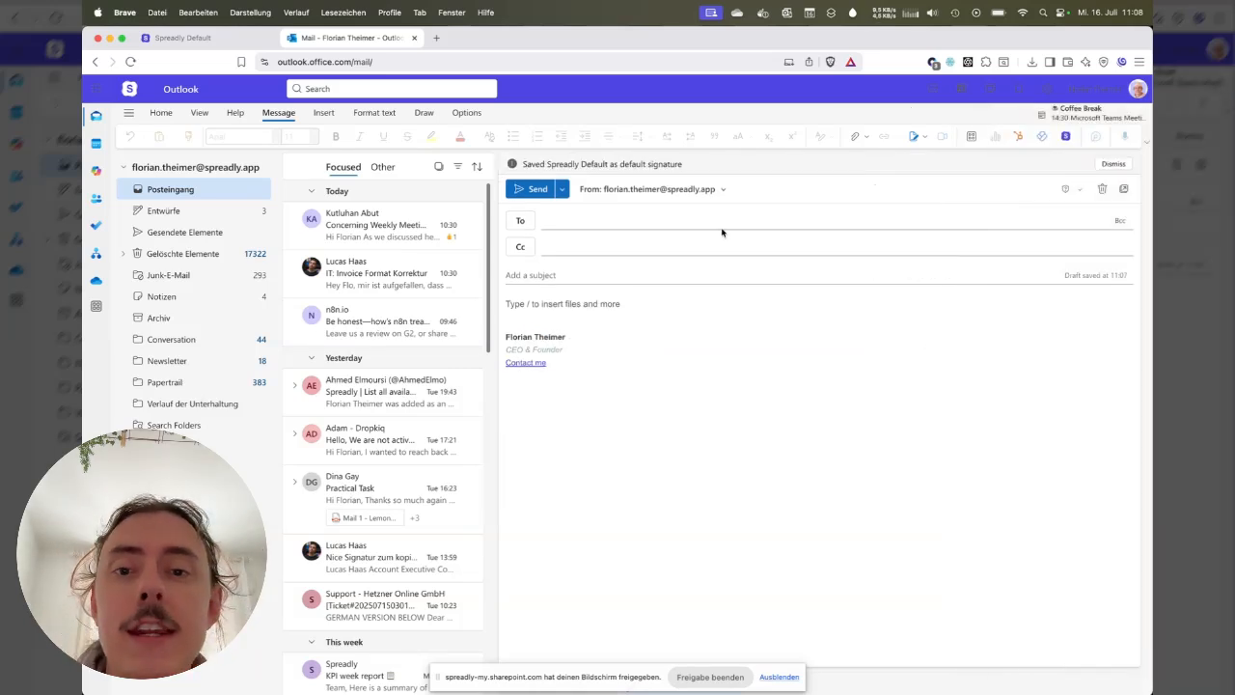
Address the message to the external contact among the suggestions and place the cursor in the message body.
left_click(617, 214)
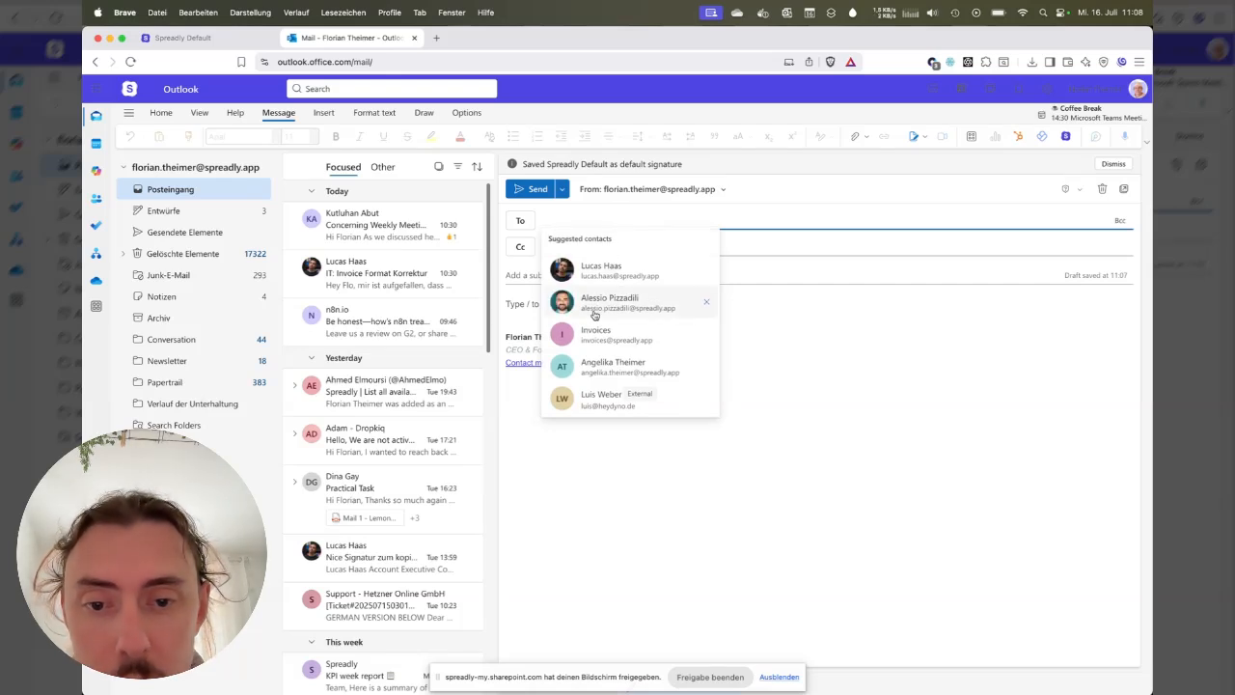
left_click(589, 398)
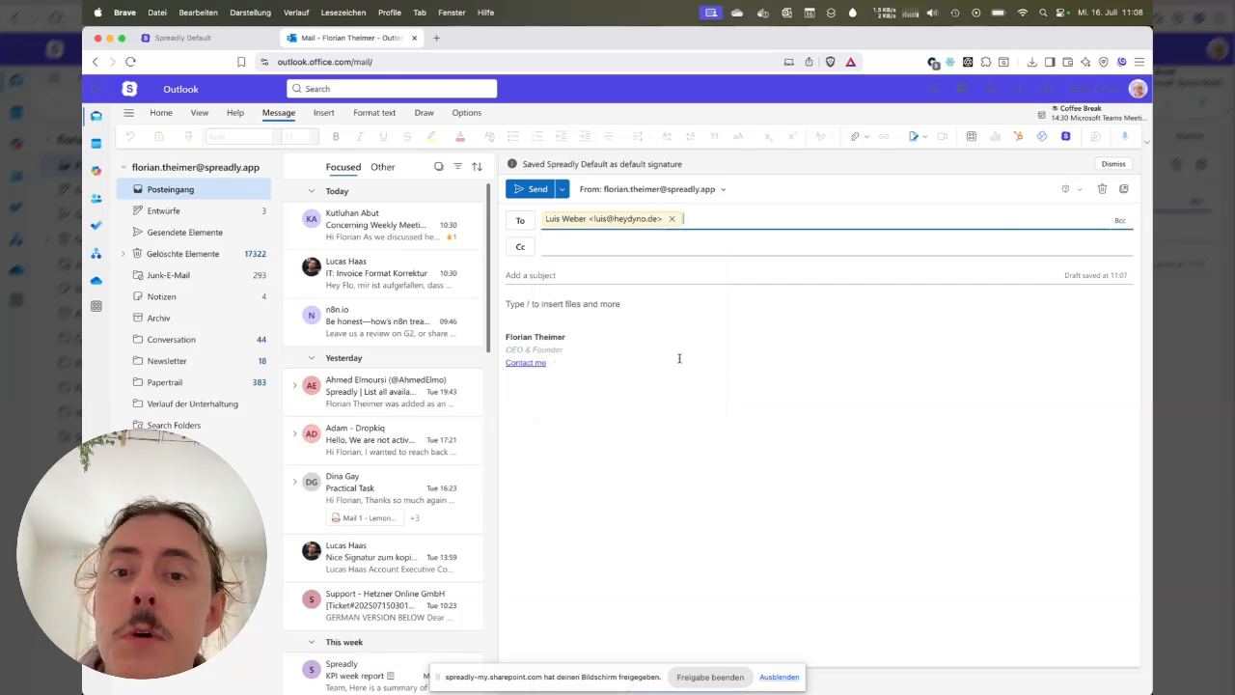
left_click(574, 328)
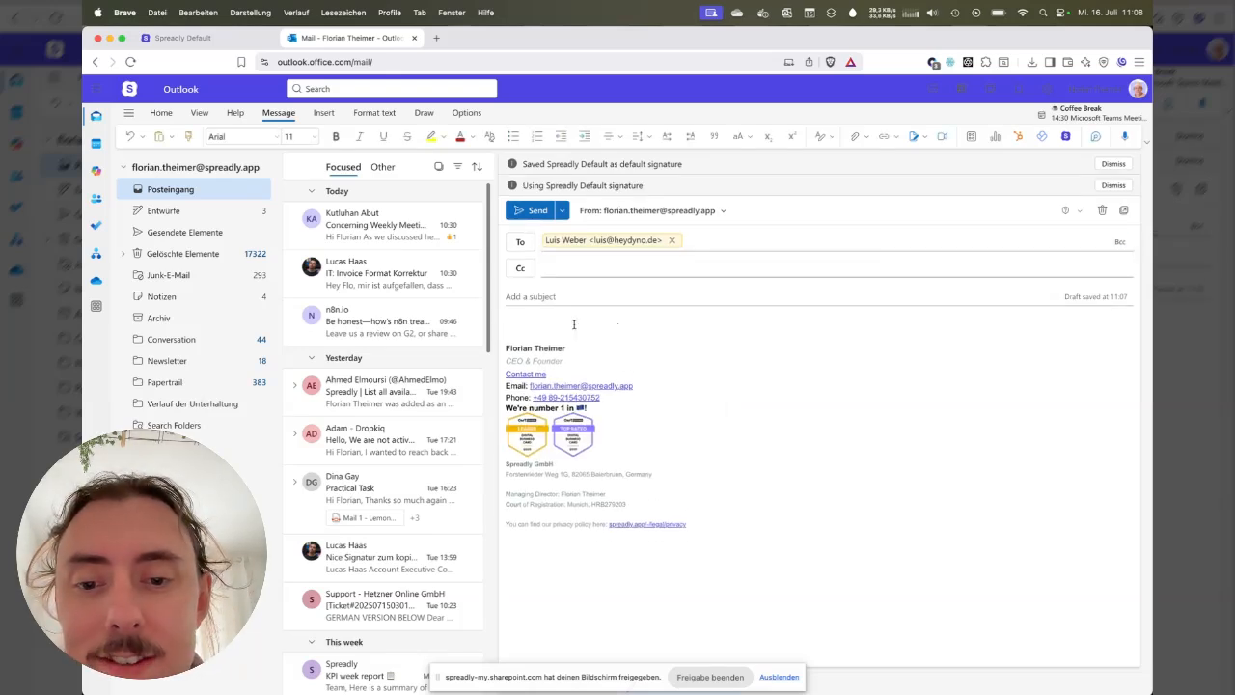